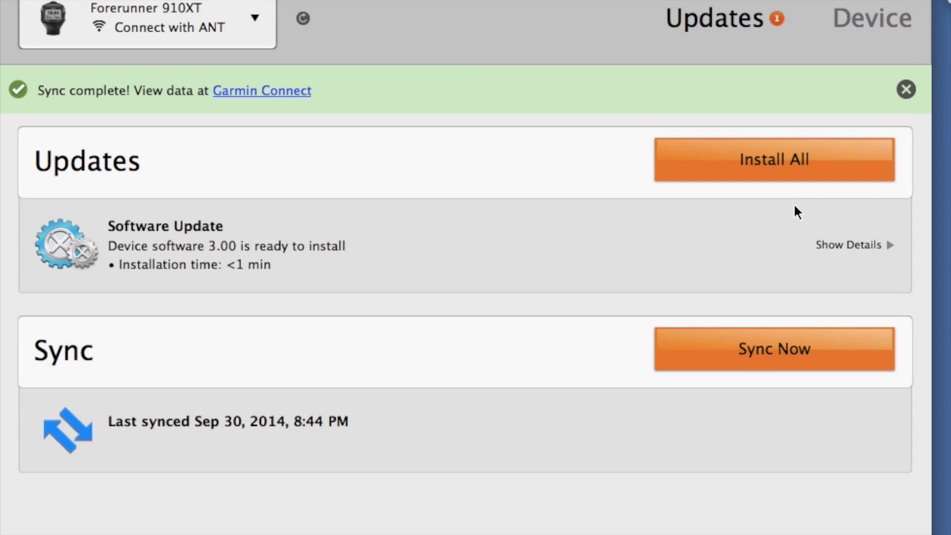
- Review the software 3.00 update details, accept the license agreements and begin installing it
left_click(890, 245)
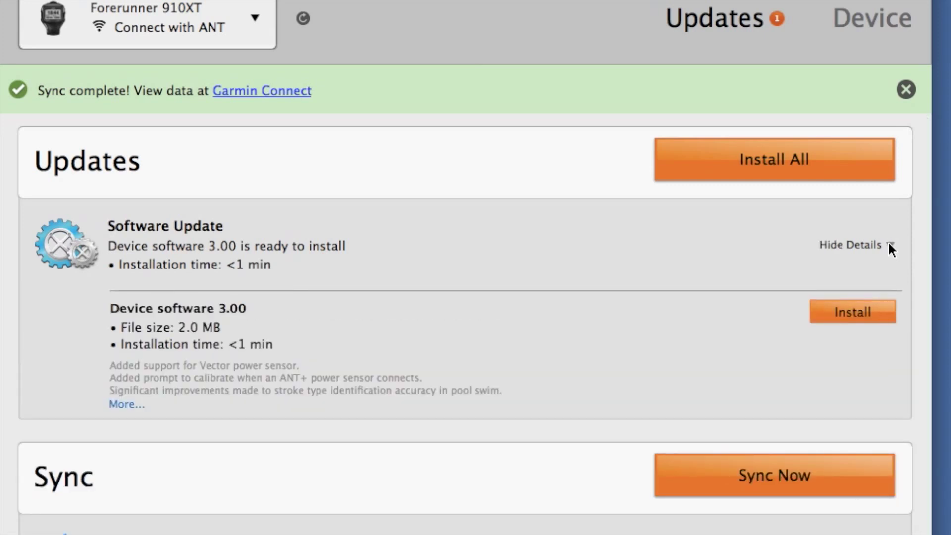
left_click(862, 307)
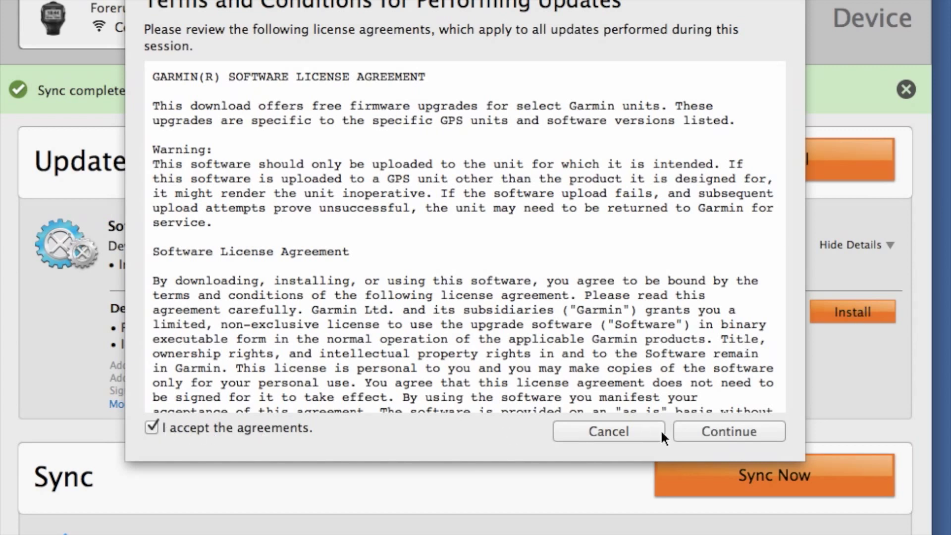
left_click(711, 432)
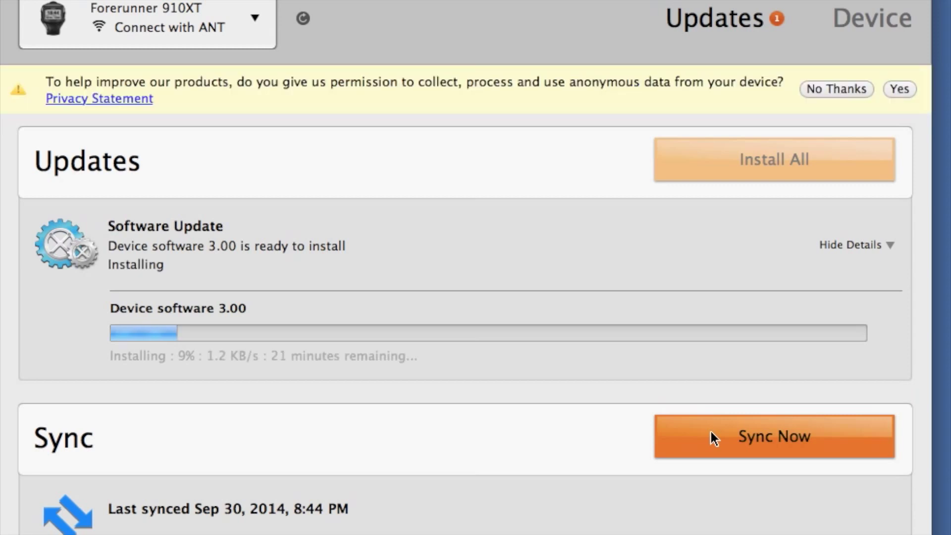
- Answer the anonymous data-permission banner while the software 3.00 install continues
left_click(900, 89)
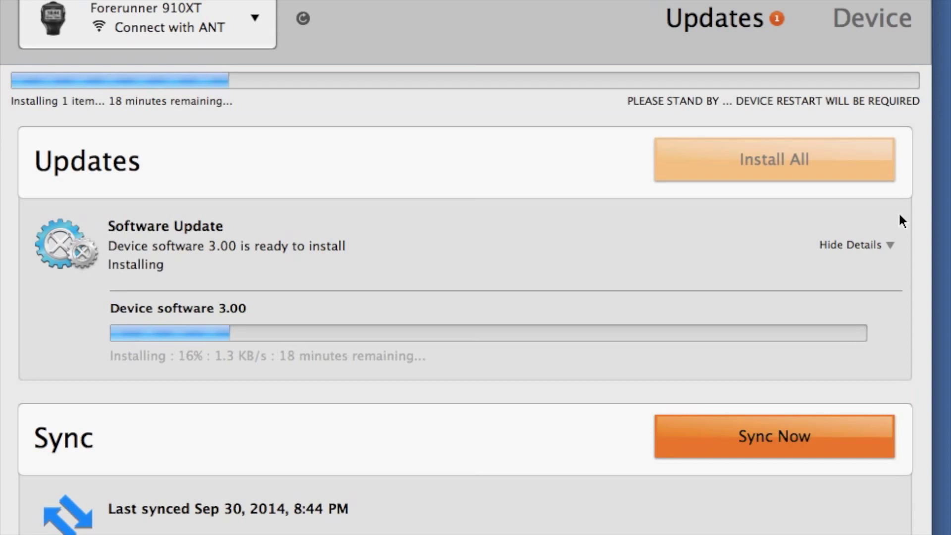